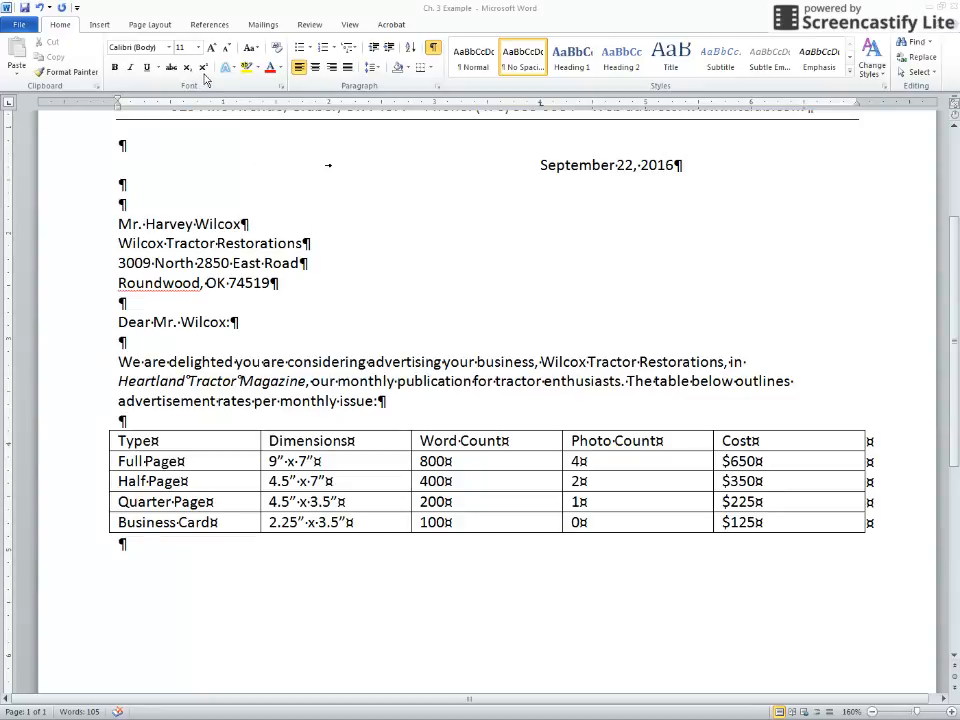
Step: Apply the Medium Grid 3 - Accent 4 table style to the advertisement rates table
click(197, 462)
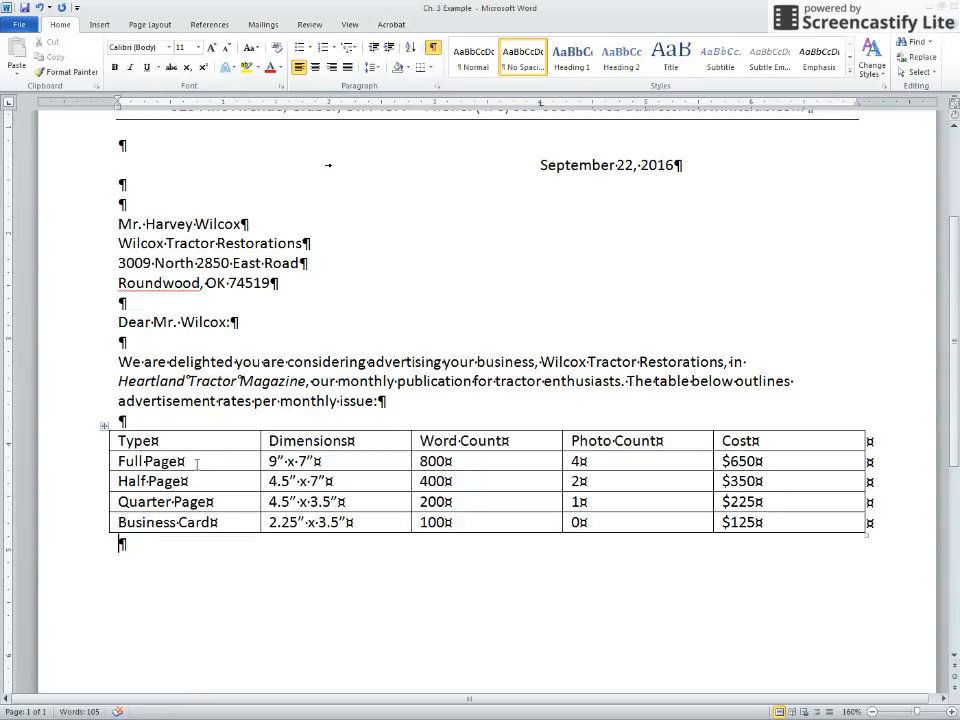
click(191, 441)
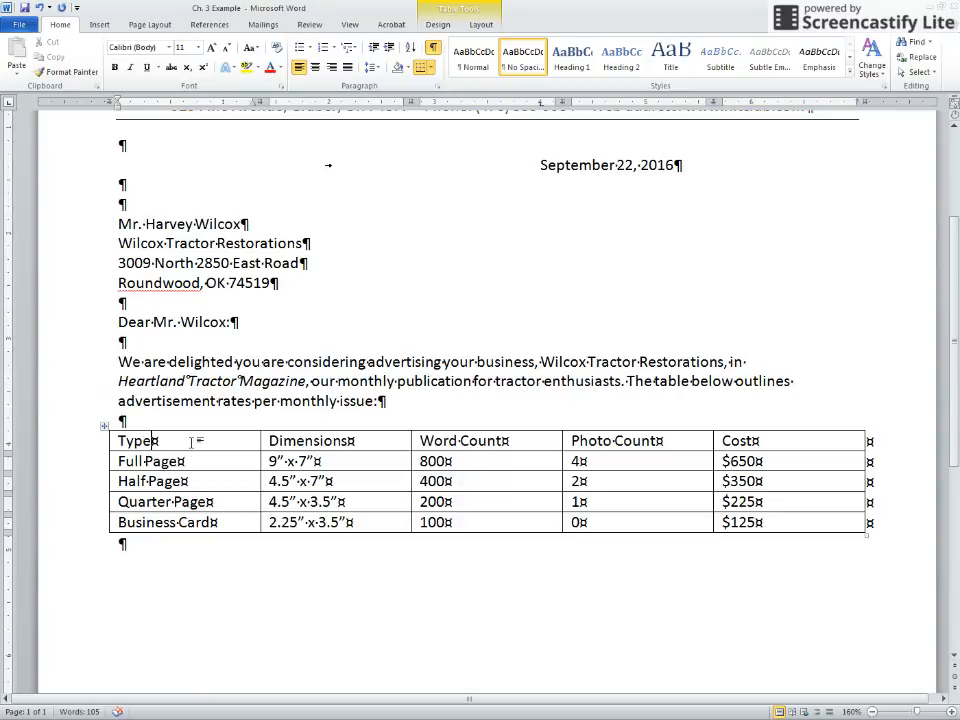
click(438, 24)
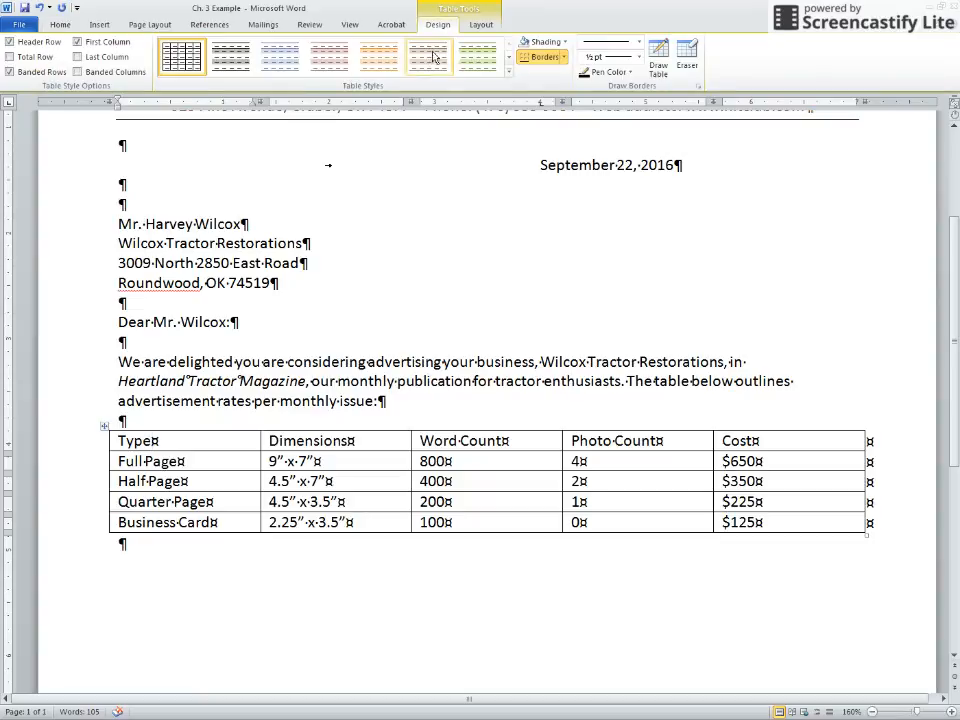
click(481, 24)
click(438, 24)
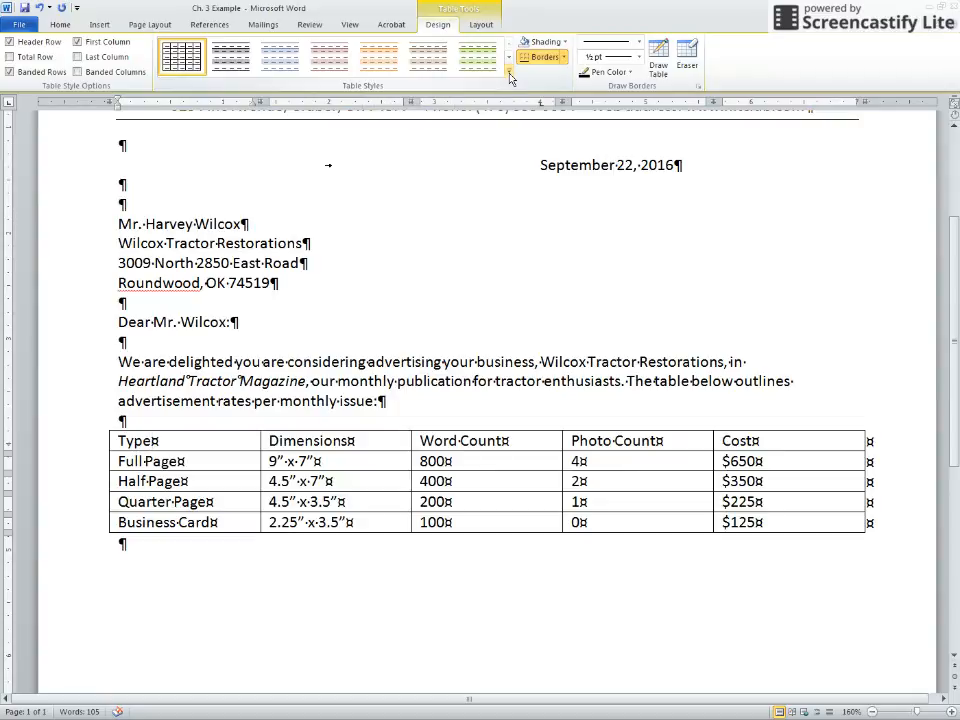
click(509, 72)
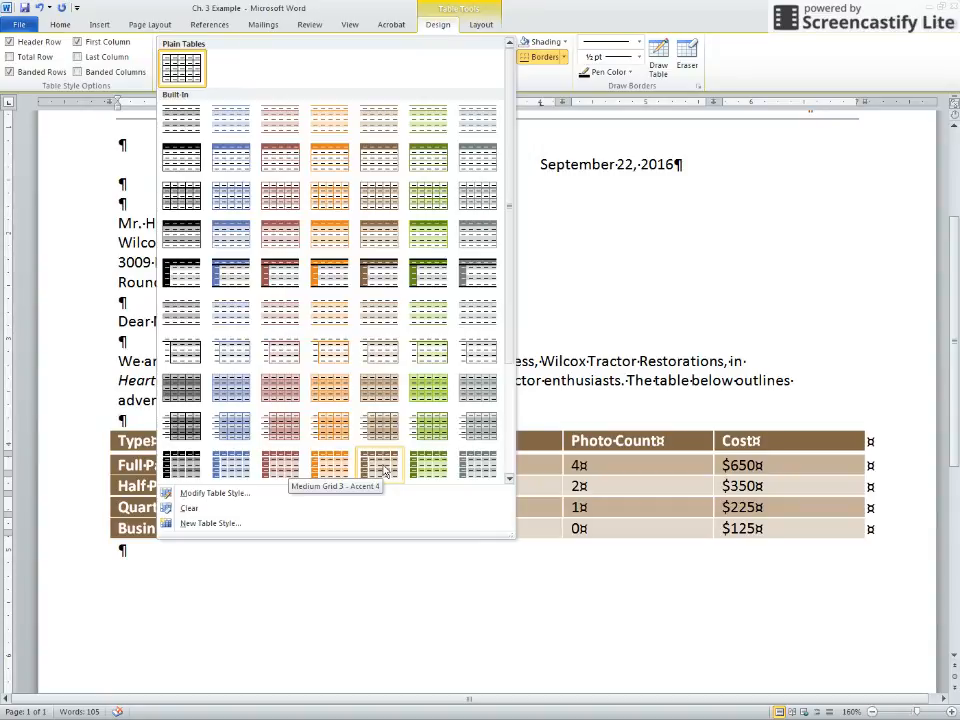
click(383, 468)
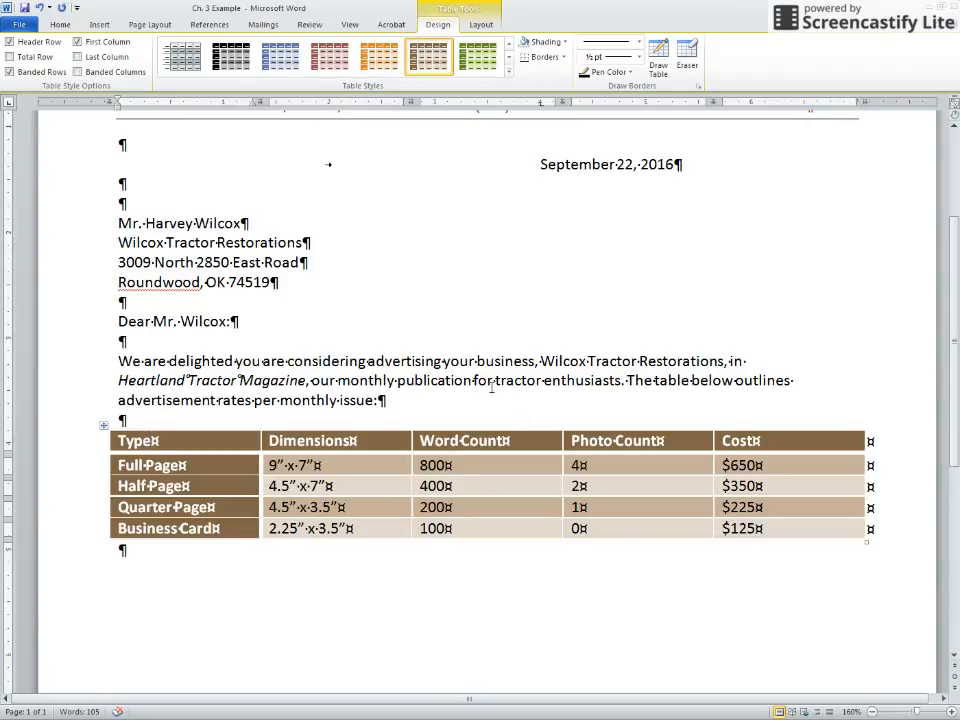
Step: Look through the built-in table styles for the rates table, keeping Medium Grid 3 - Accent 4 as the chosen style
click(466, 468)
click(468, 487)
click(509, 71)
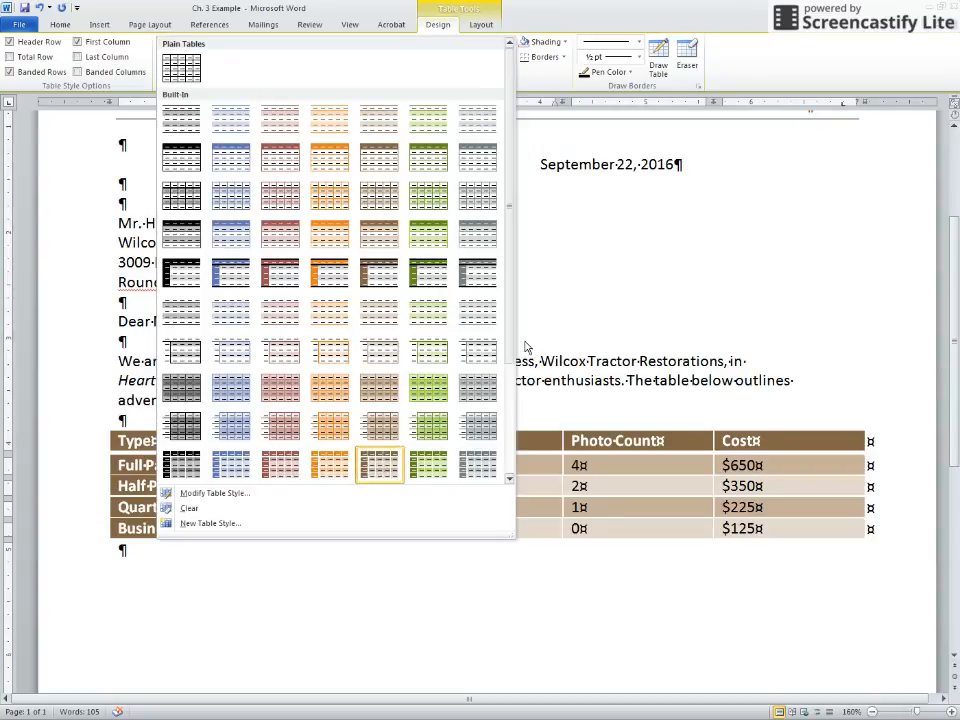
scroll(513, 376, down, 1)
scroll(515, 360, up, 3)
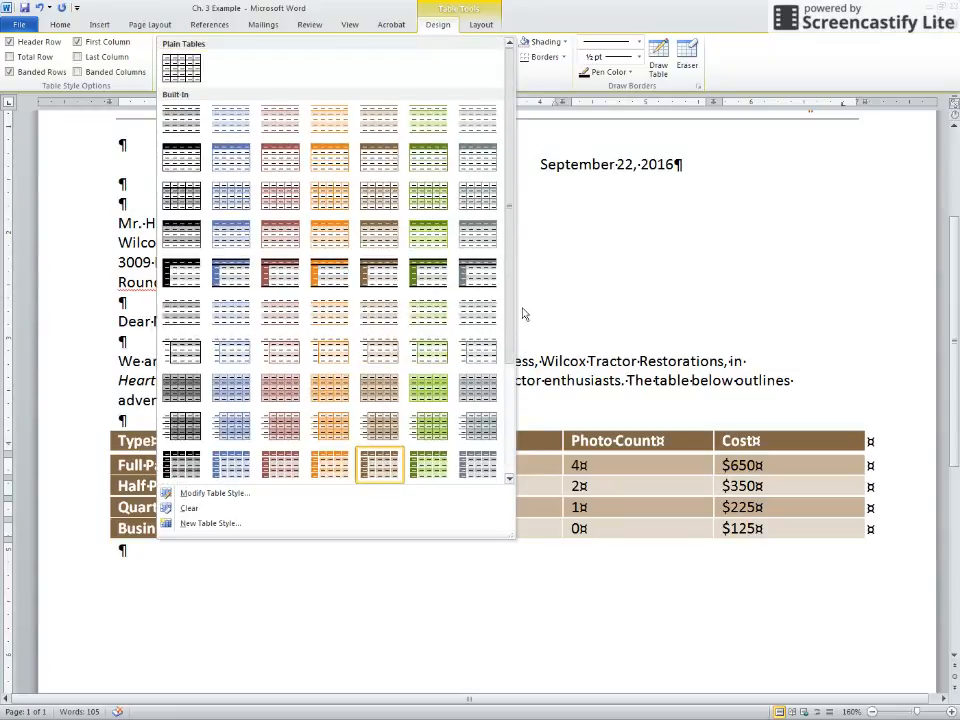
scroll(513, 352, down, 1)
scroll(513, 355, down, 1)
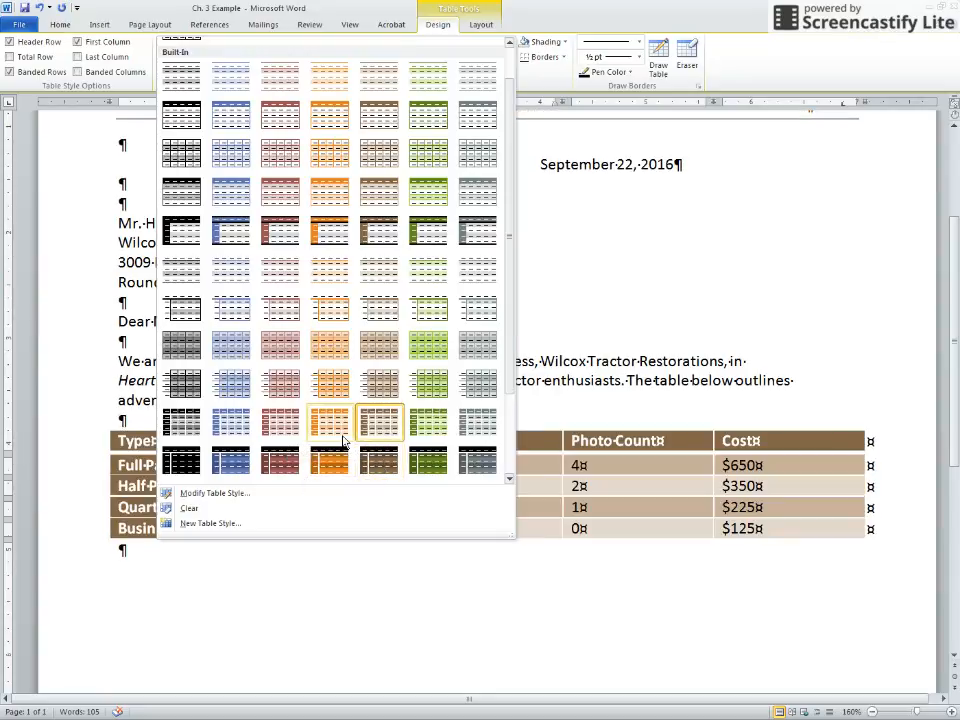
click(380, 420)
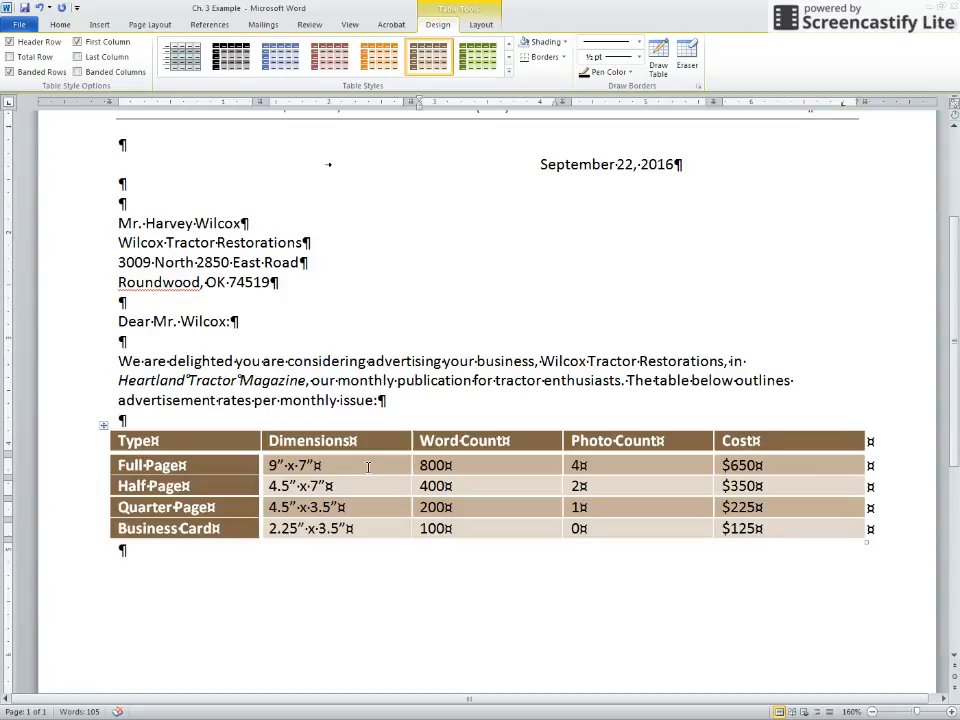
click(510, 73)
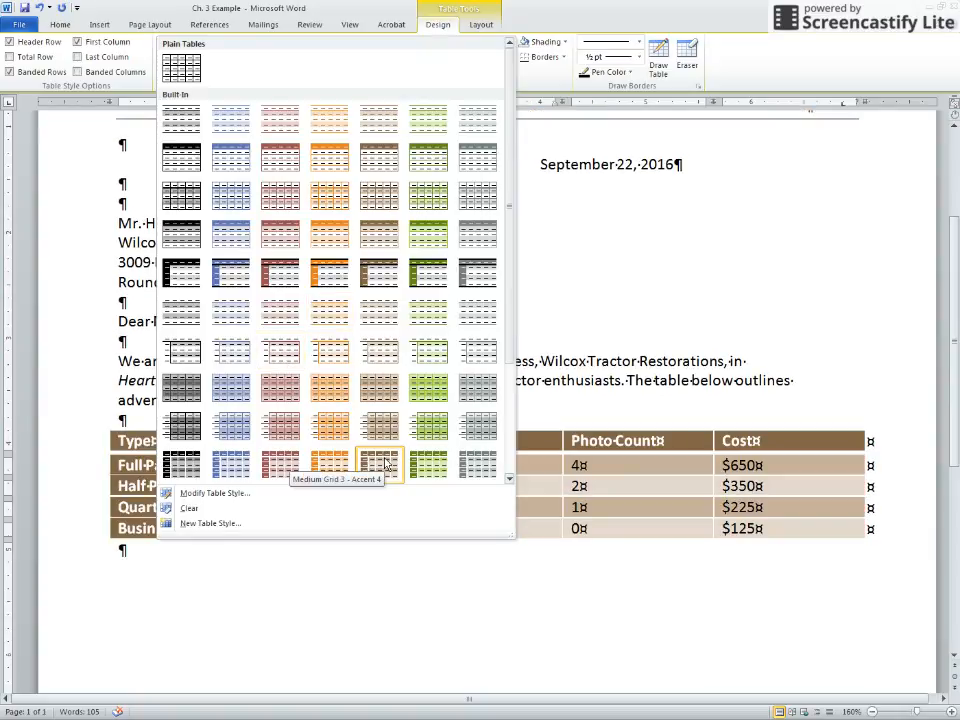
click(385, 463)
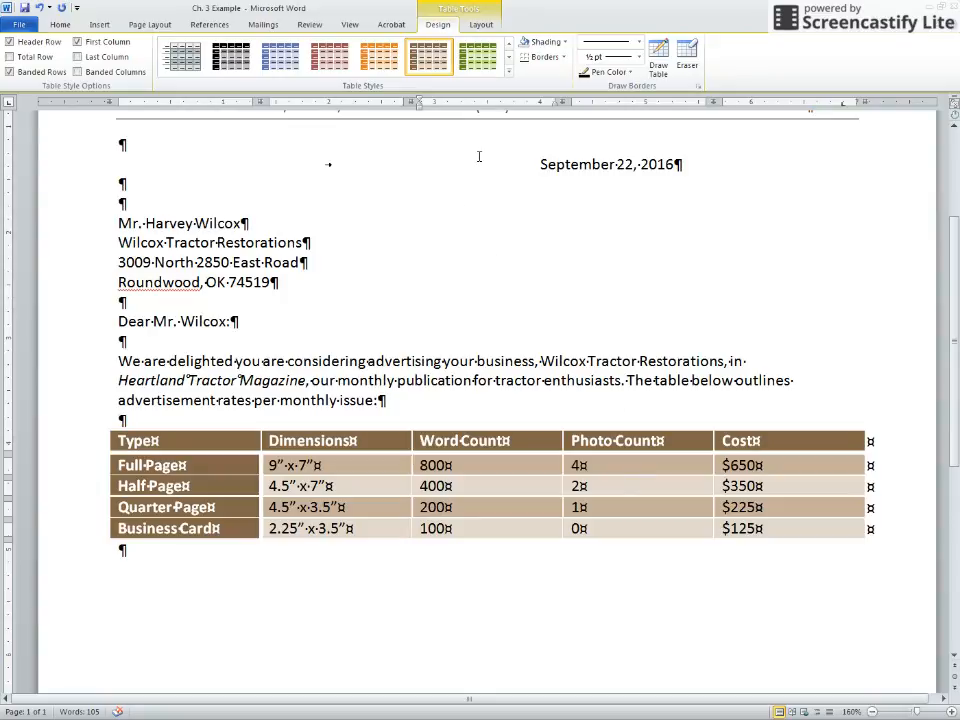
Step: AutoFit the rates table to its contents and set all cells from the Dimensions through Cost columns to Align Top Center
click(484, 25)
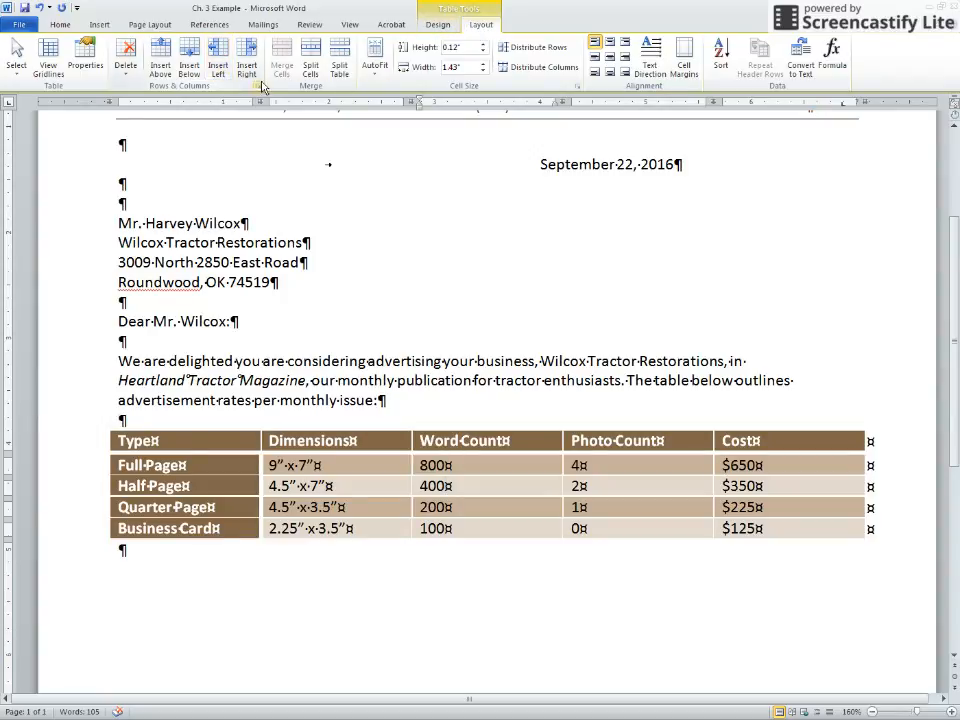
click(374, 70)
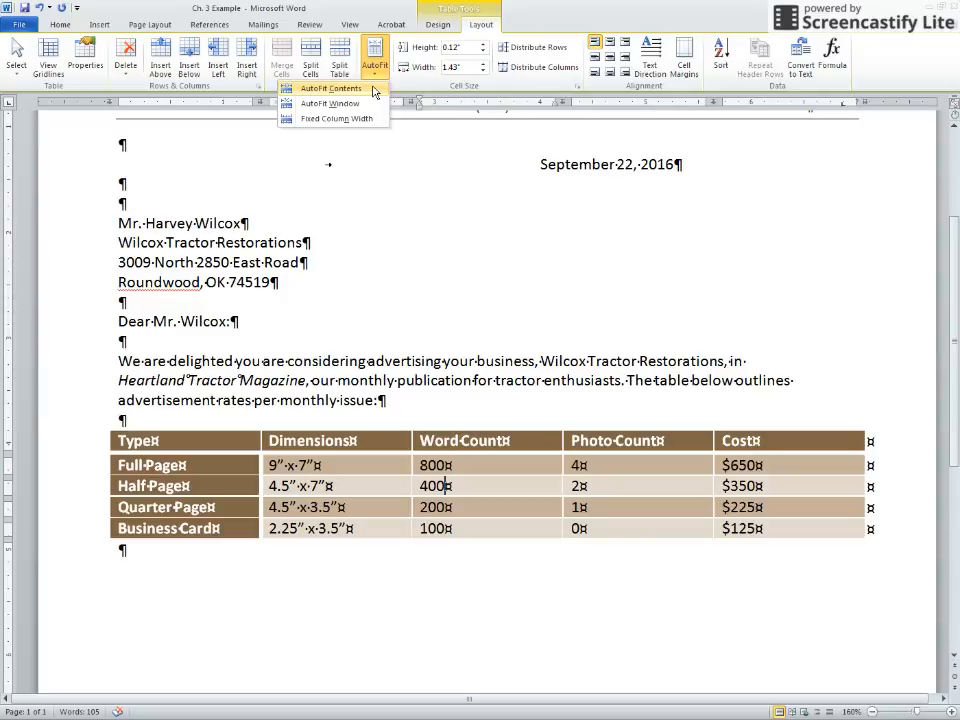
click(330, 88)
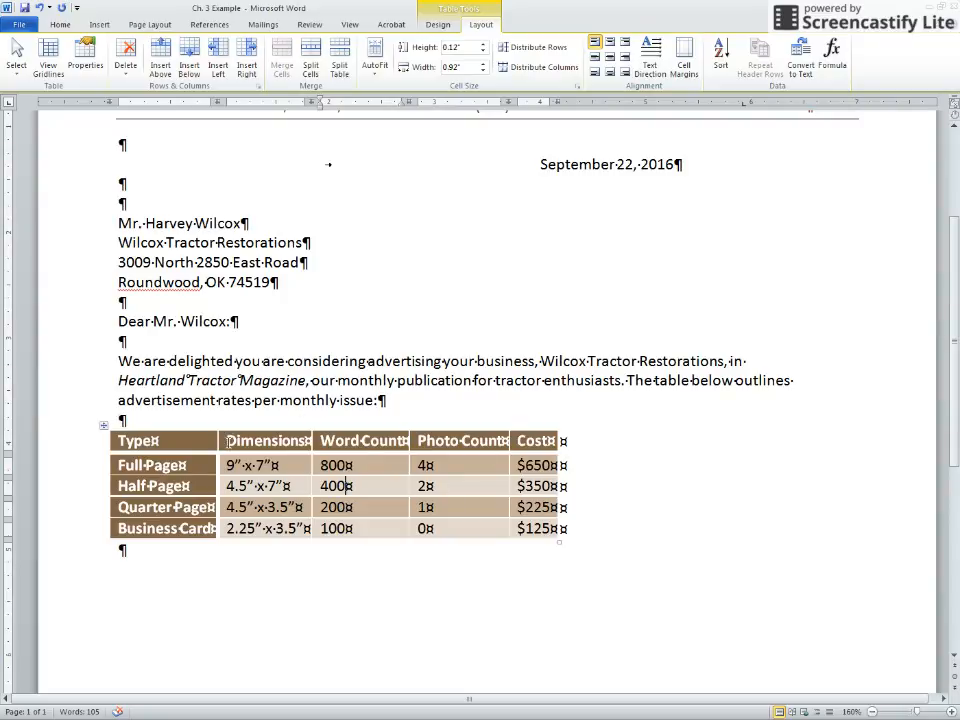
drag(228, 440, 554, 530)
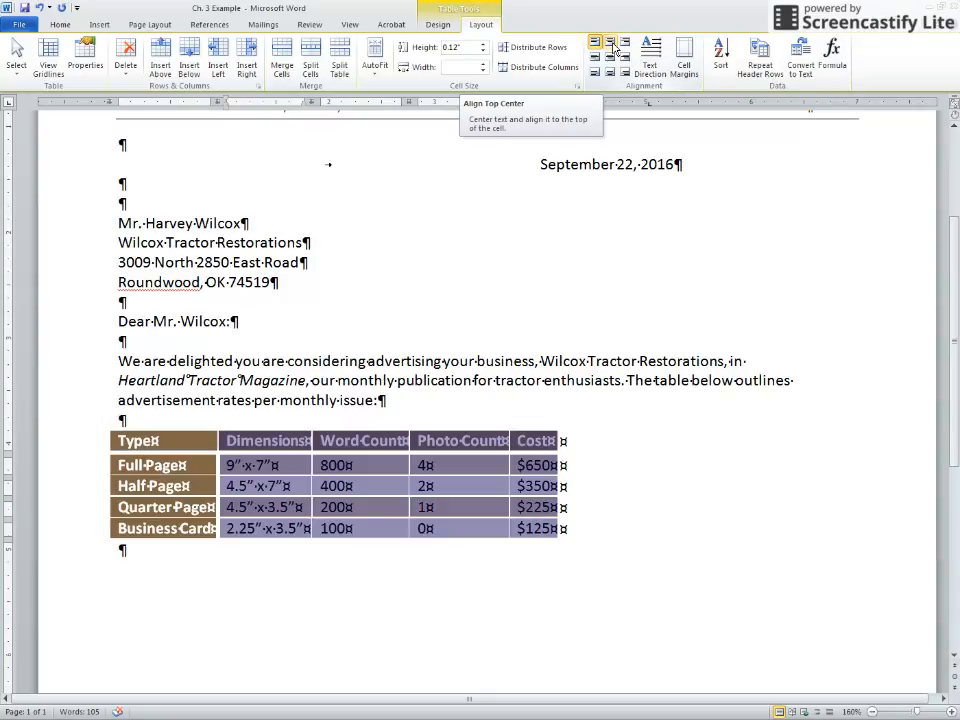
click(612, 44)
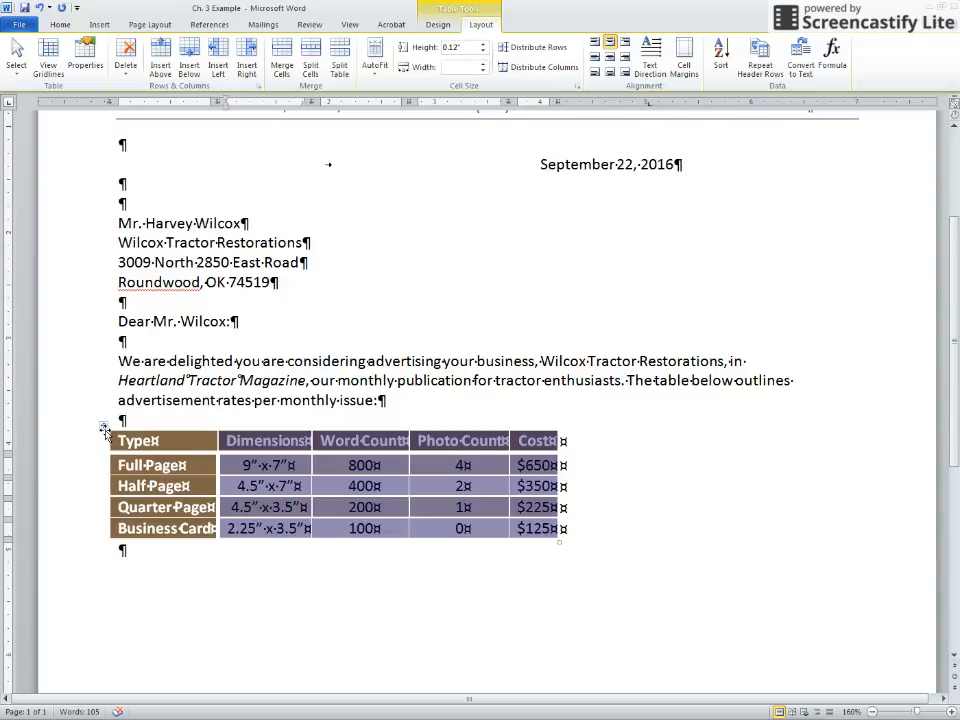
Step: Center the entire rates table horizontally between the page margins
click(104, 426)
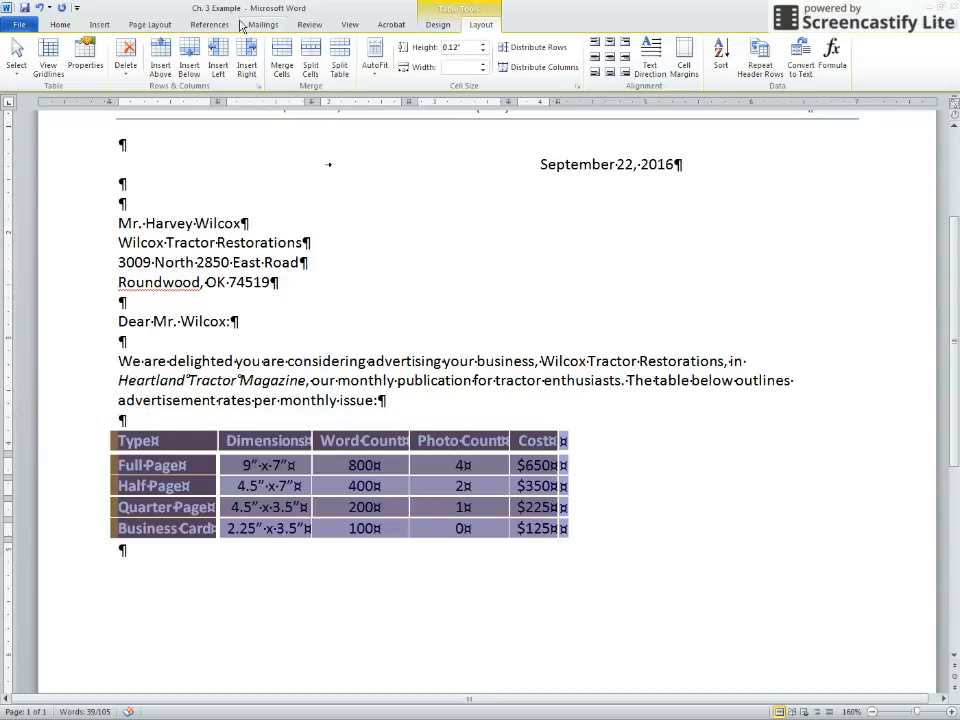
click(52, 21)
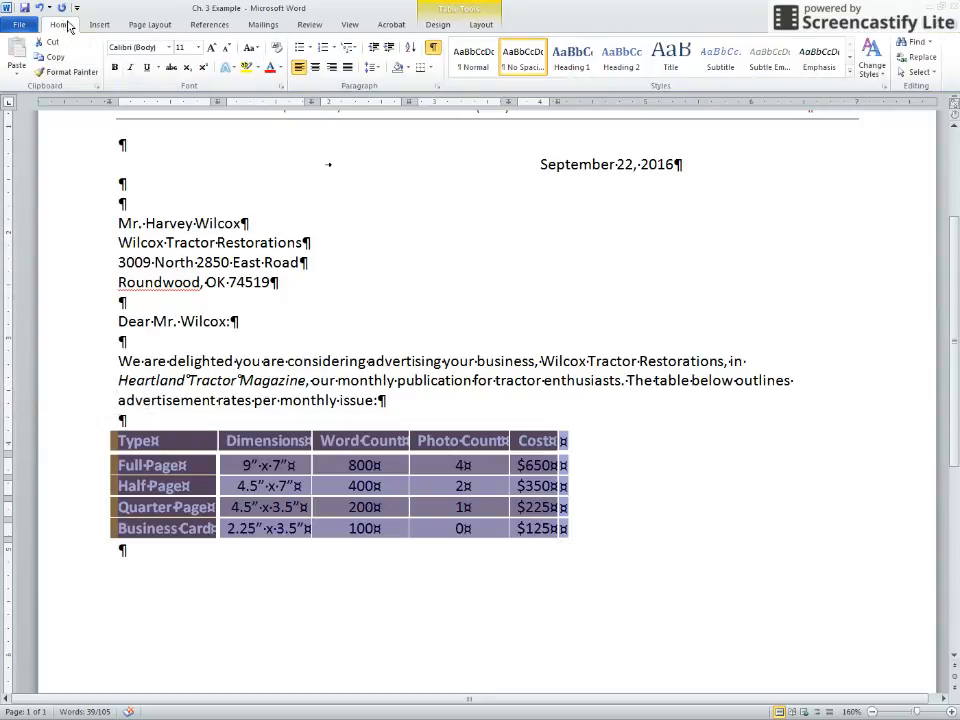
click(316, 68)
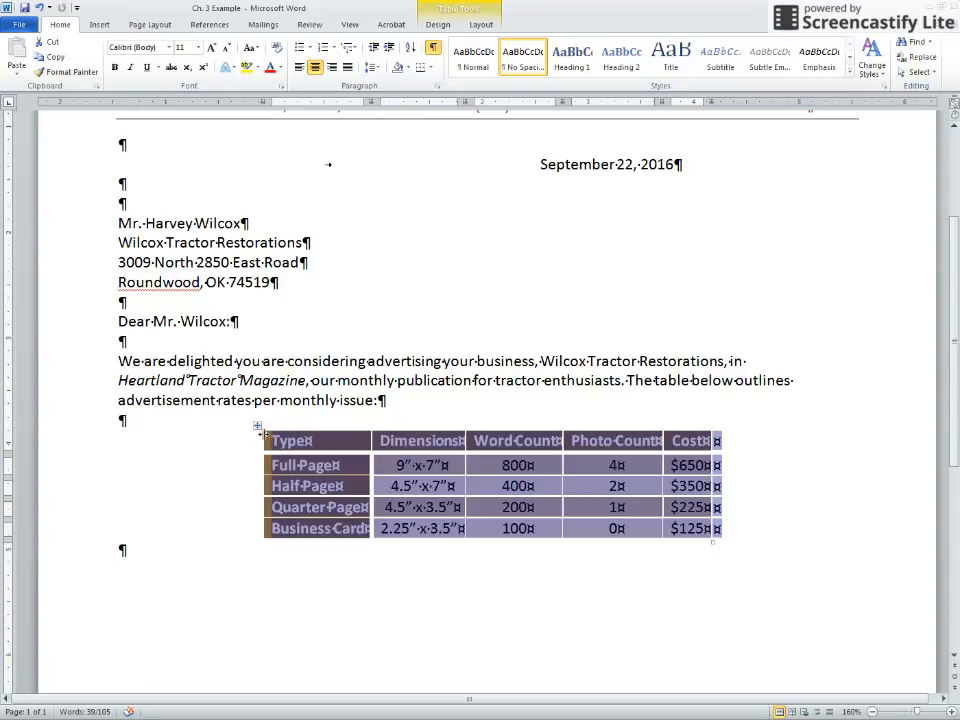
click(277, 477)
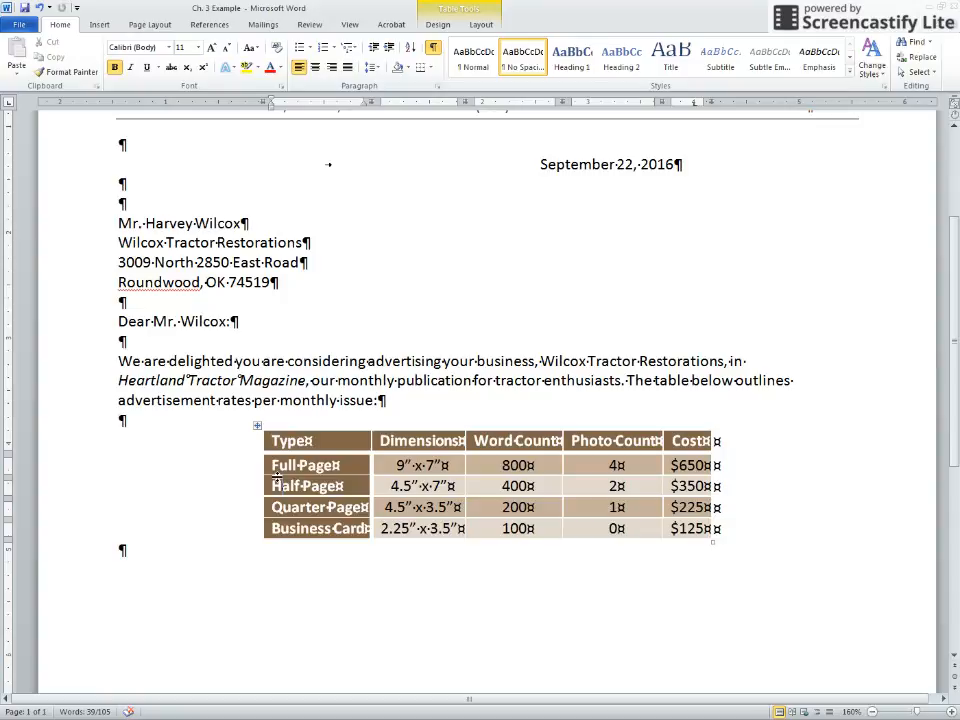
click(257, 425)
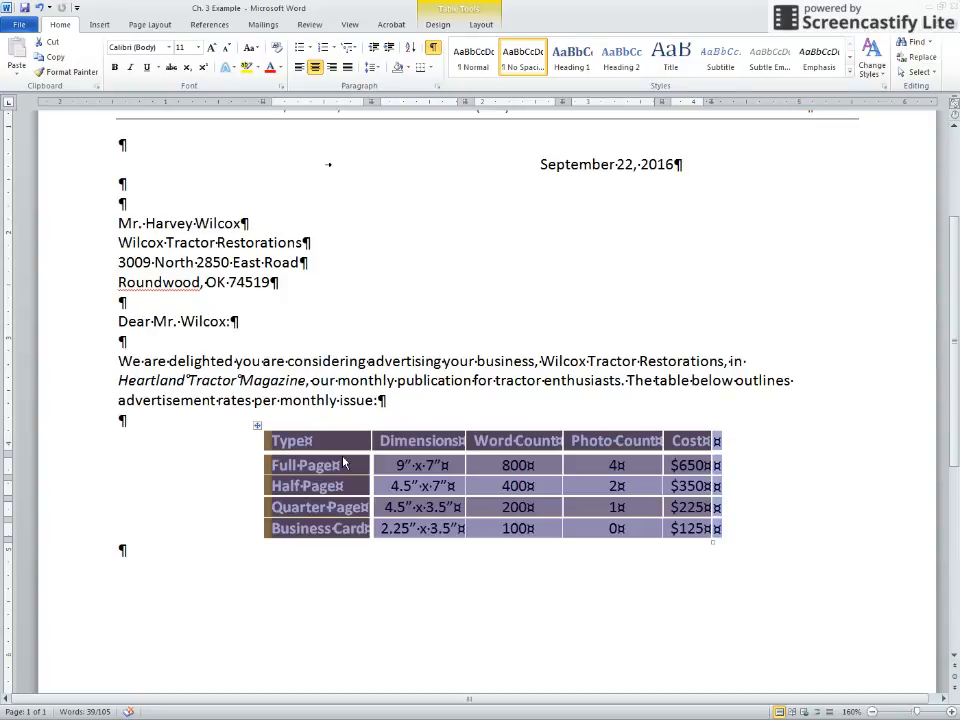
Step: Insert a row above the table's column headings and merge its five cells into one
click(407, 441)
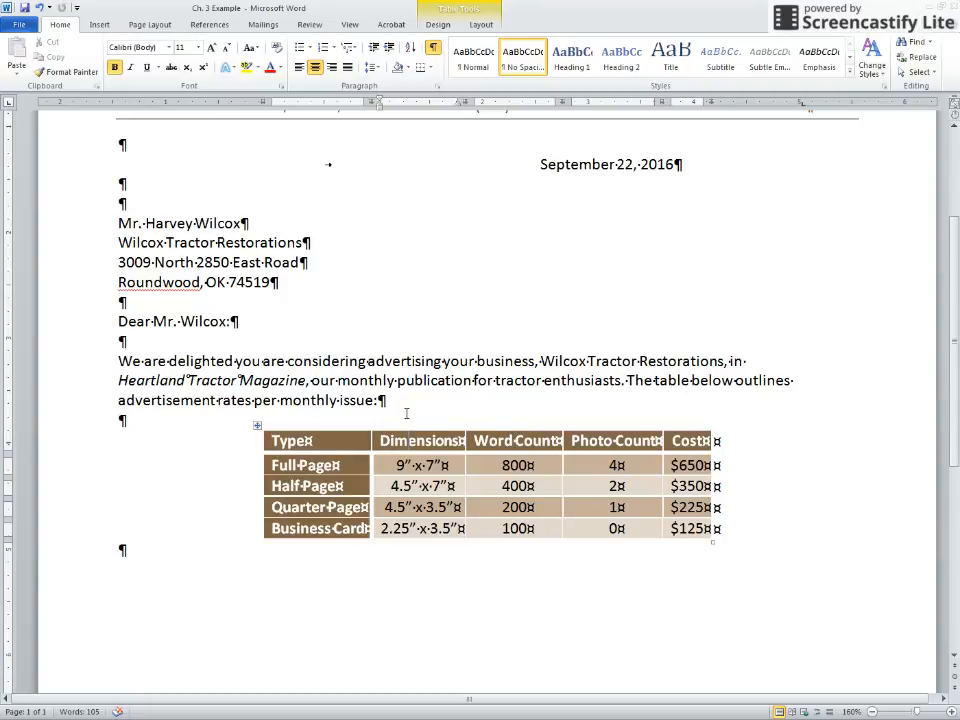
click(479, 27)
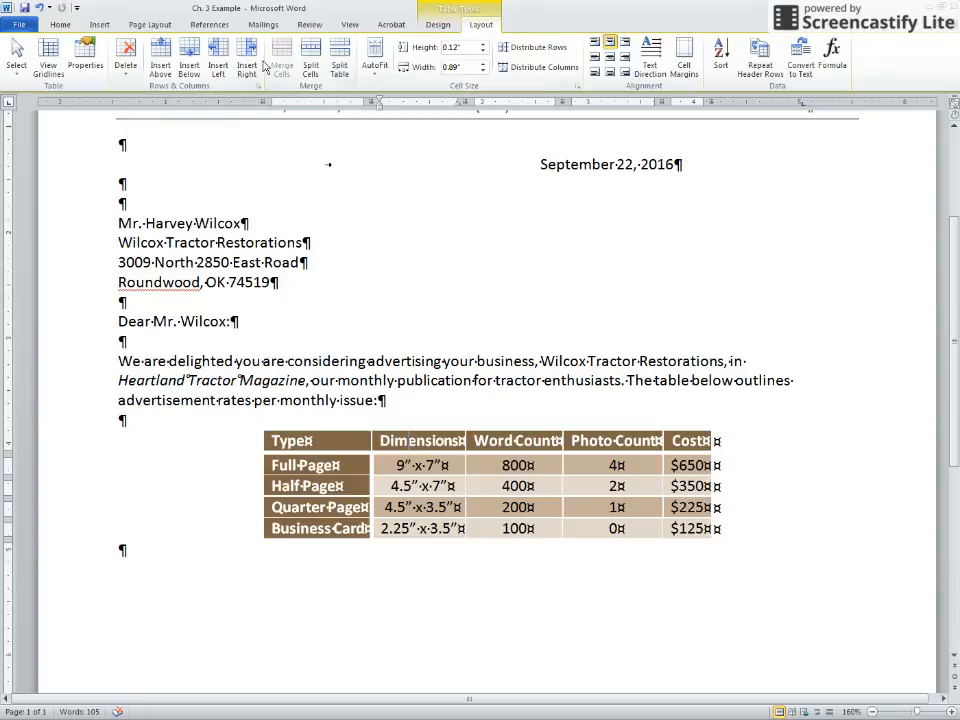
click(161, 60)
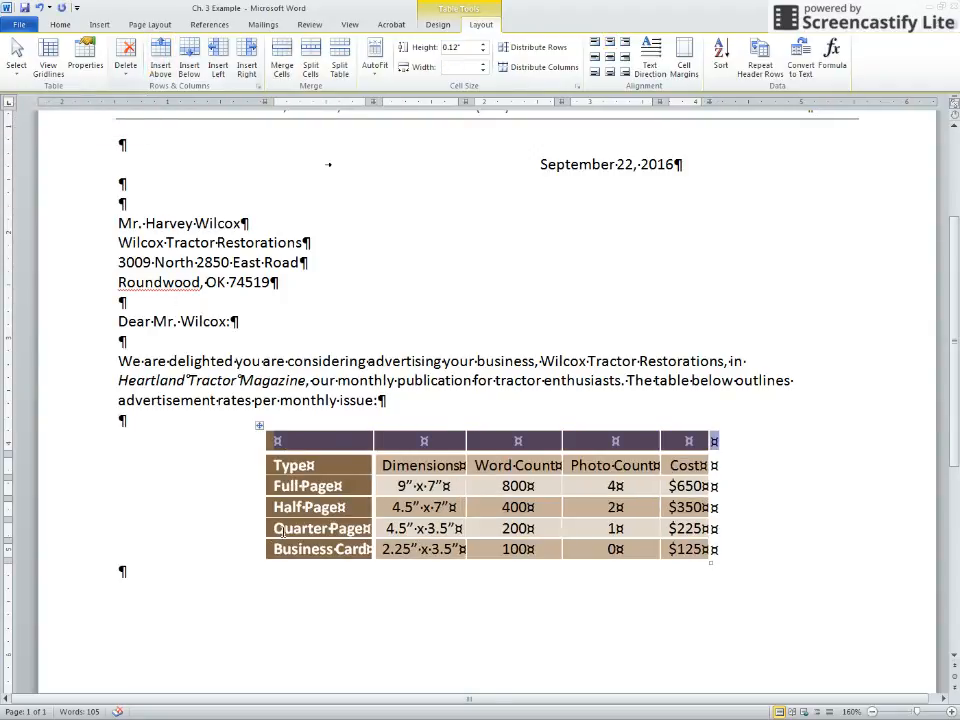
click(320, 441)
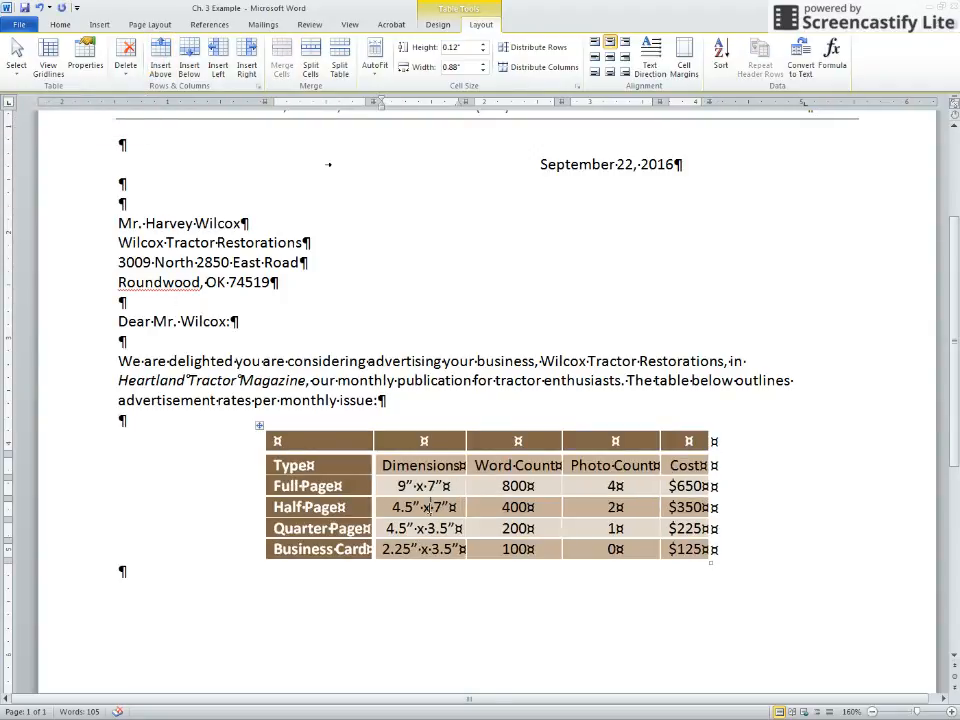
click(311, 443)
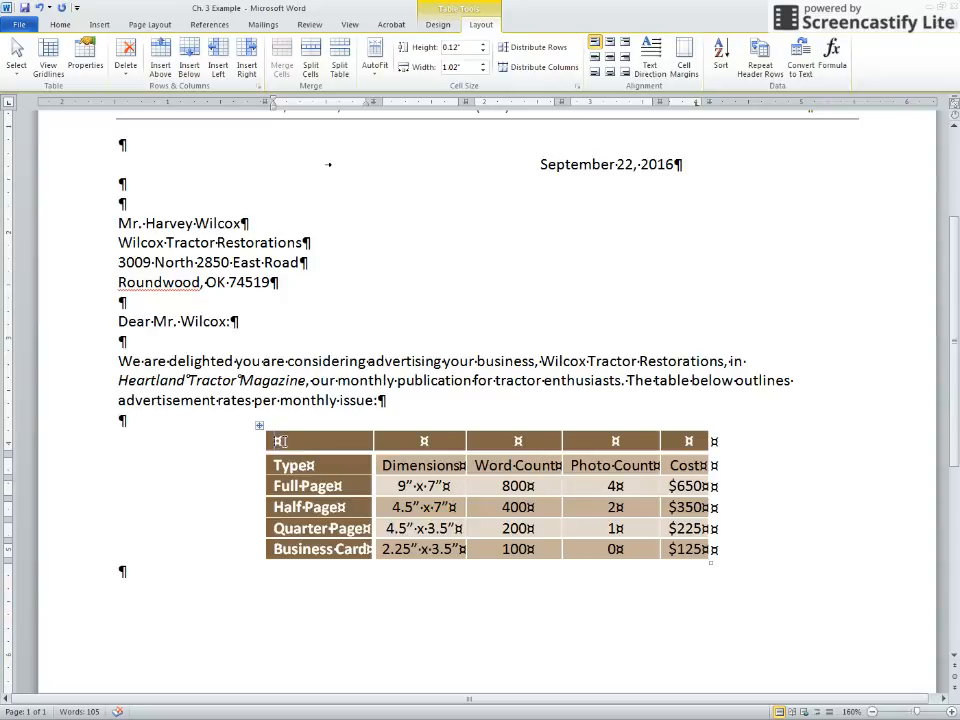
drag(277, 441, 681, 437)
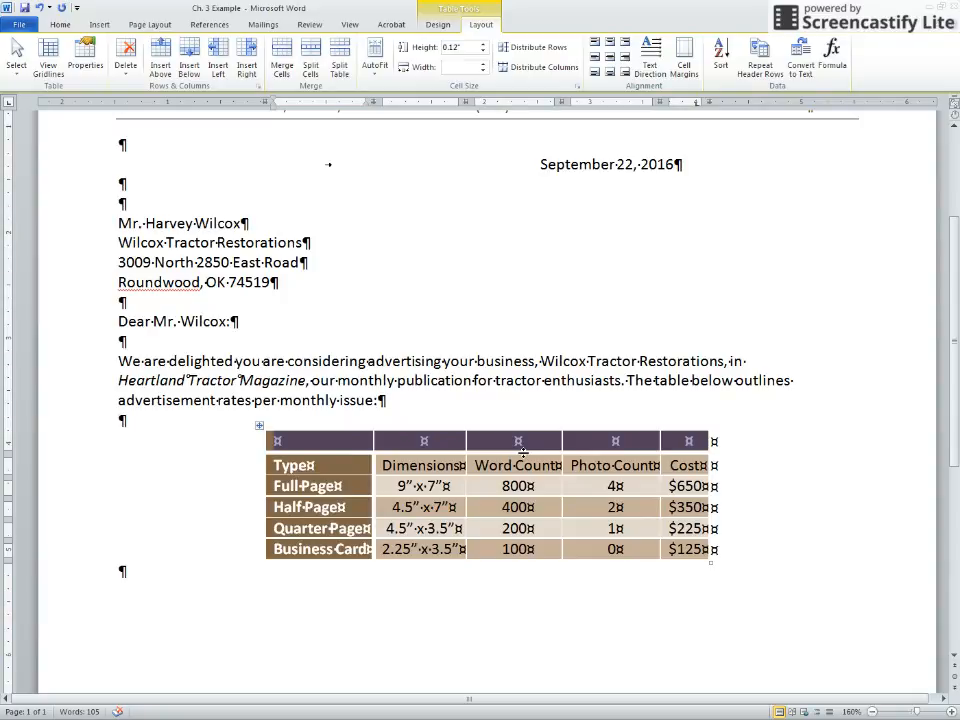
click(284, 67)
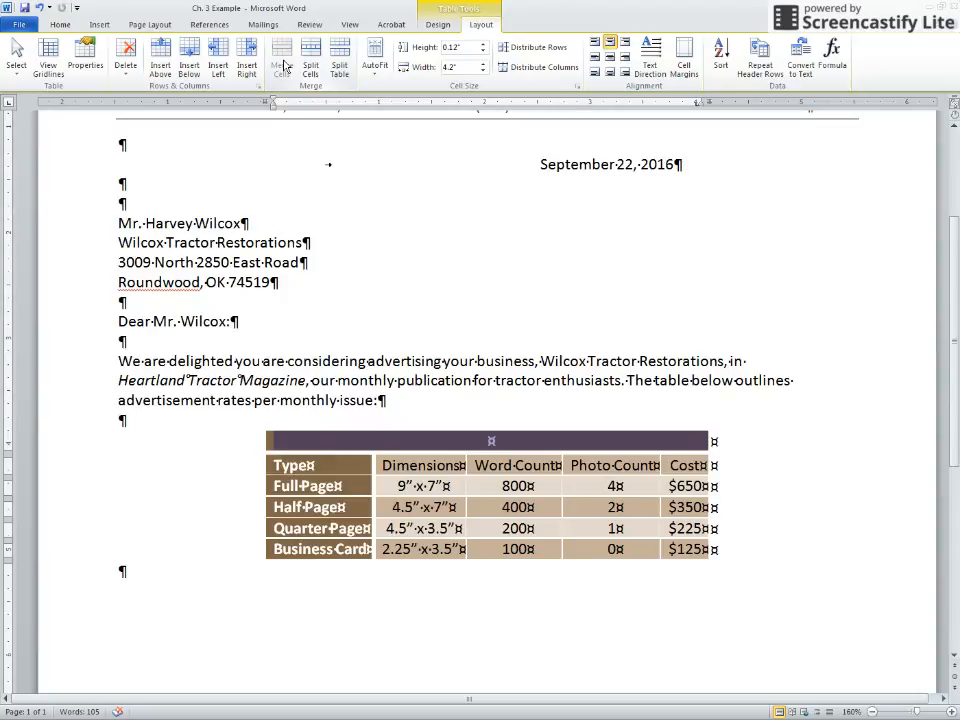
Step: Enter the title "Monthly Issue Advertisement Rates" in the merged top row of the table
click(503, 440)
text(M)
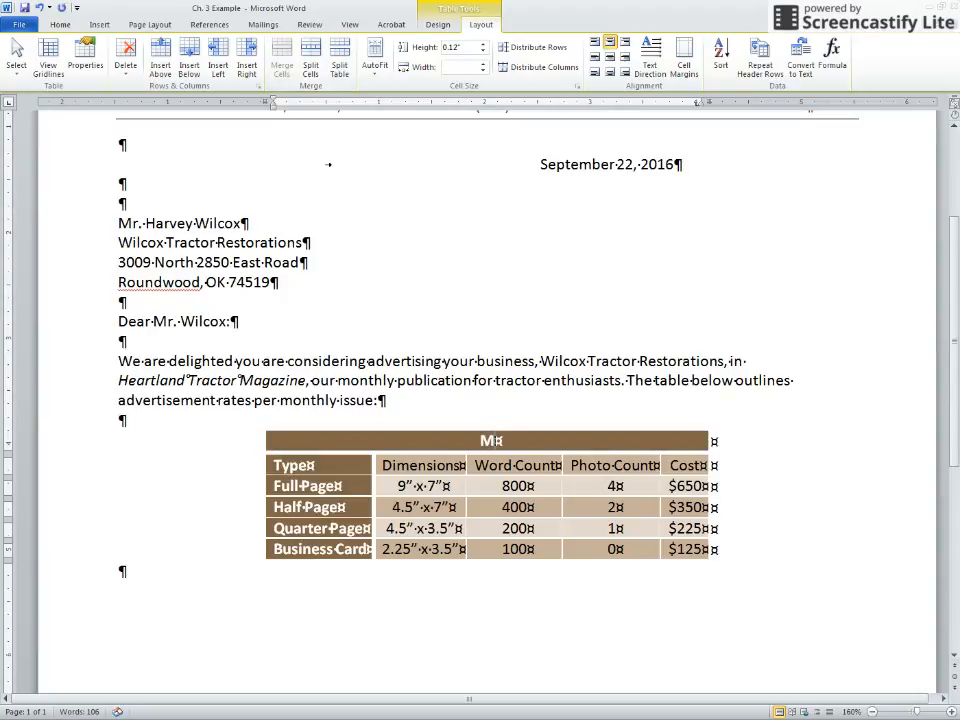
text(onthly I)
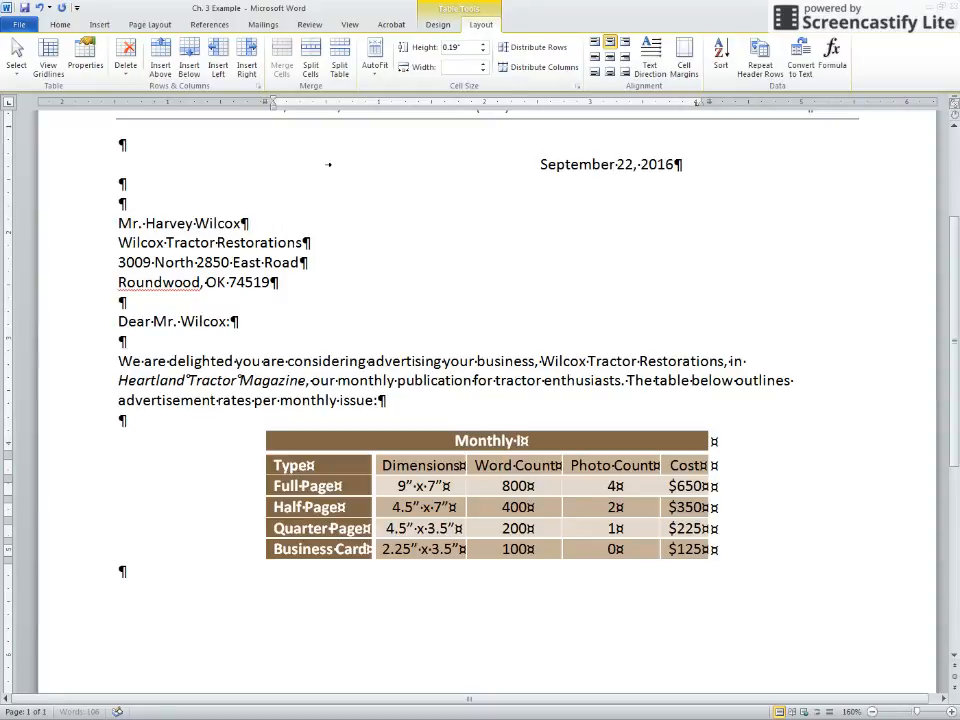
text(ssue Adver)
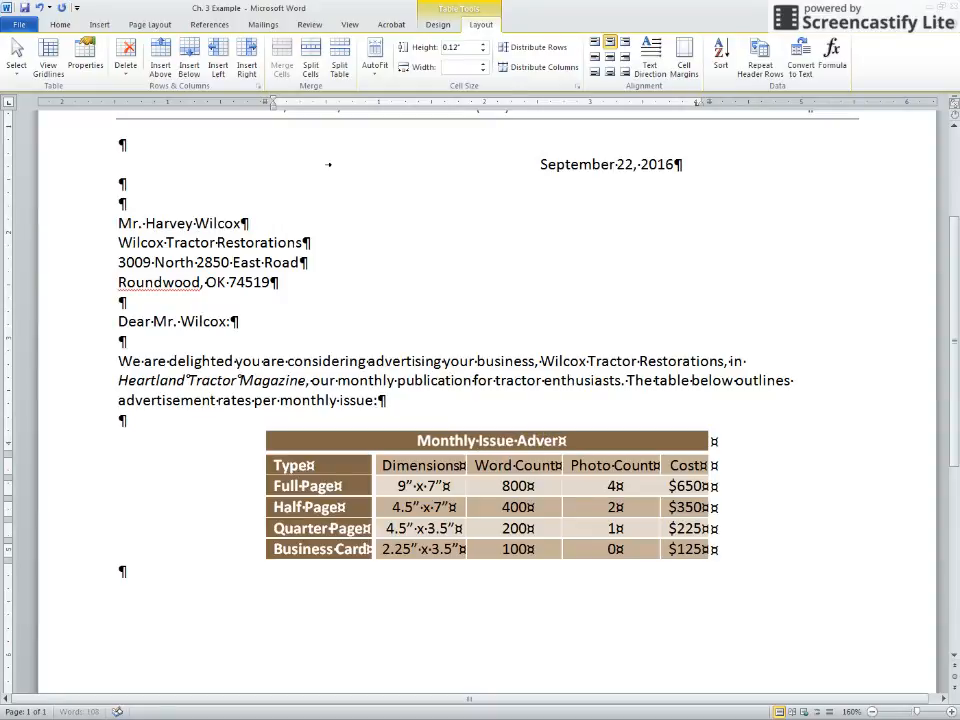
text(tisment Rates)
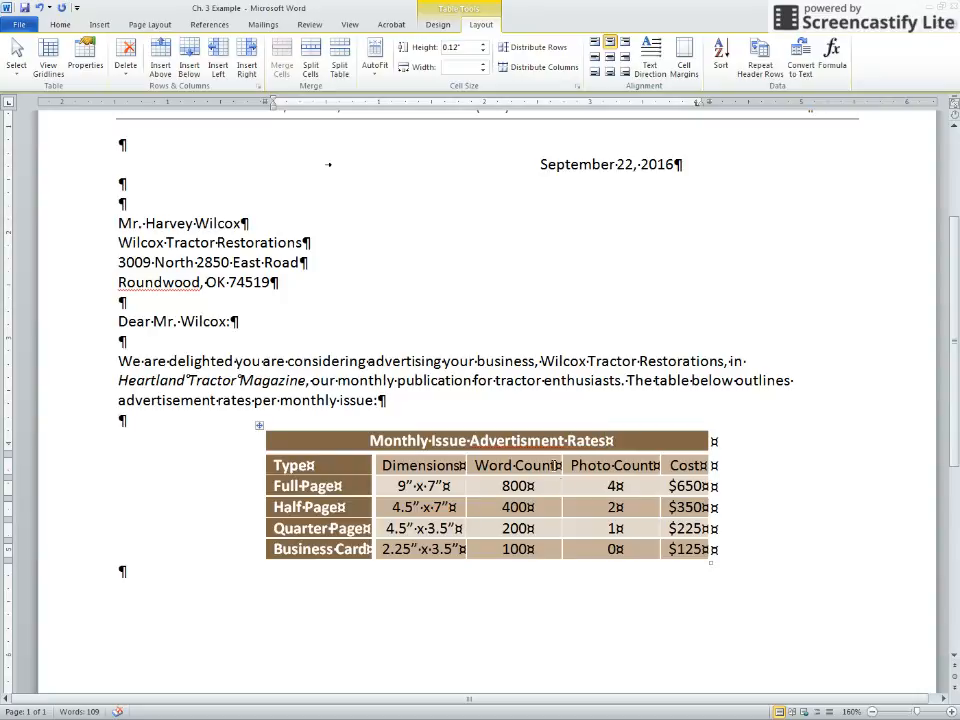
click(529, 446)
text(e)
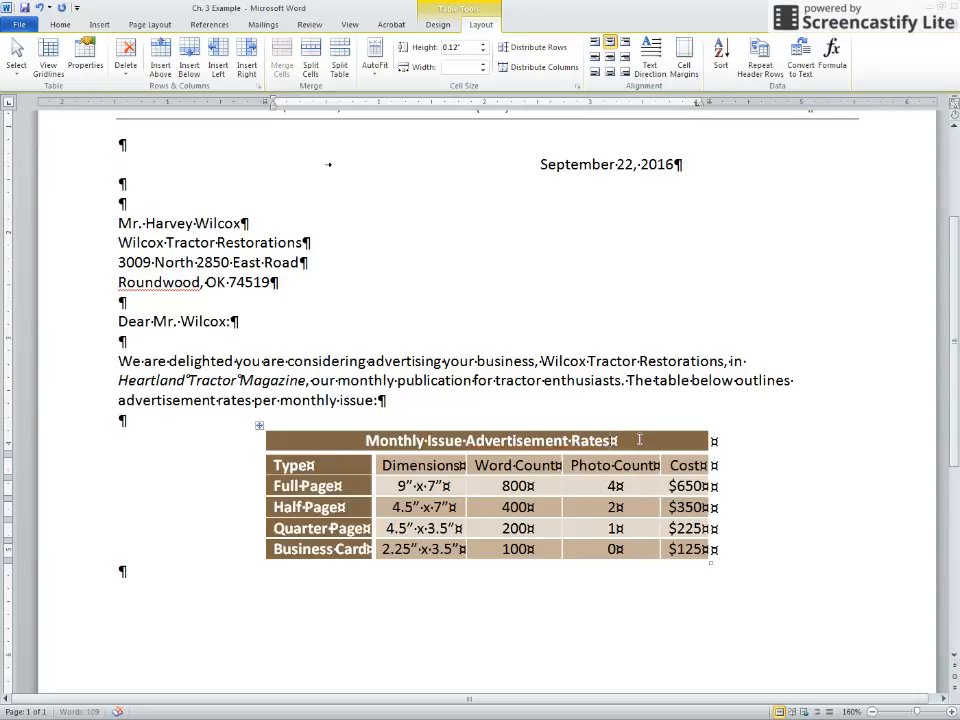
click(598, 607)
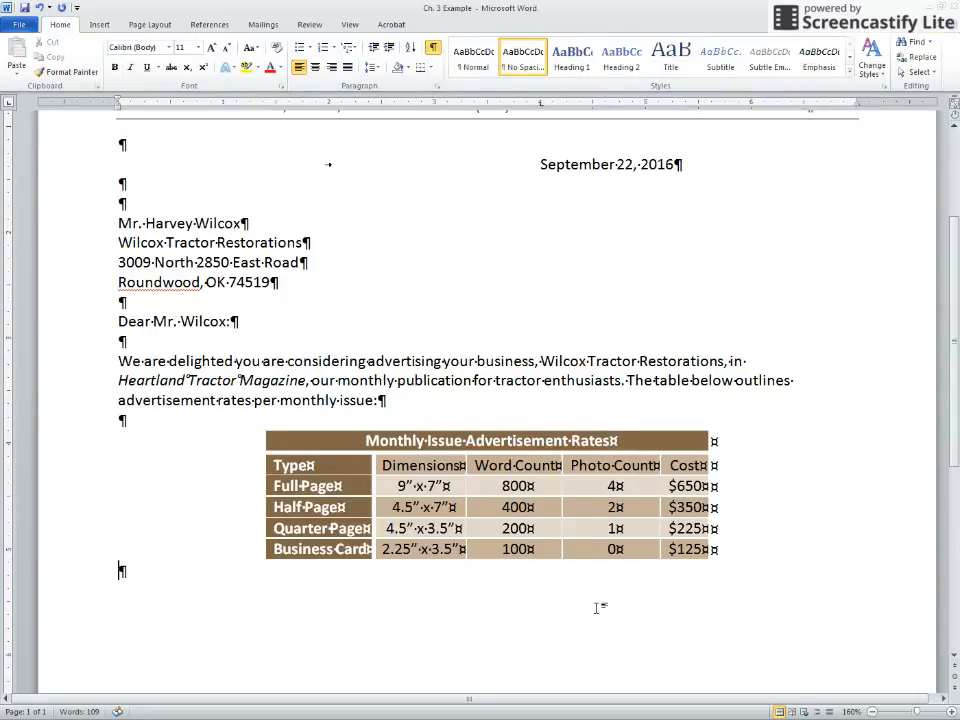